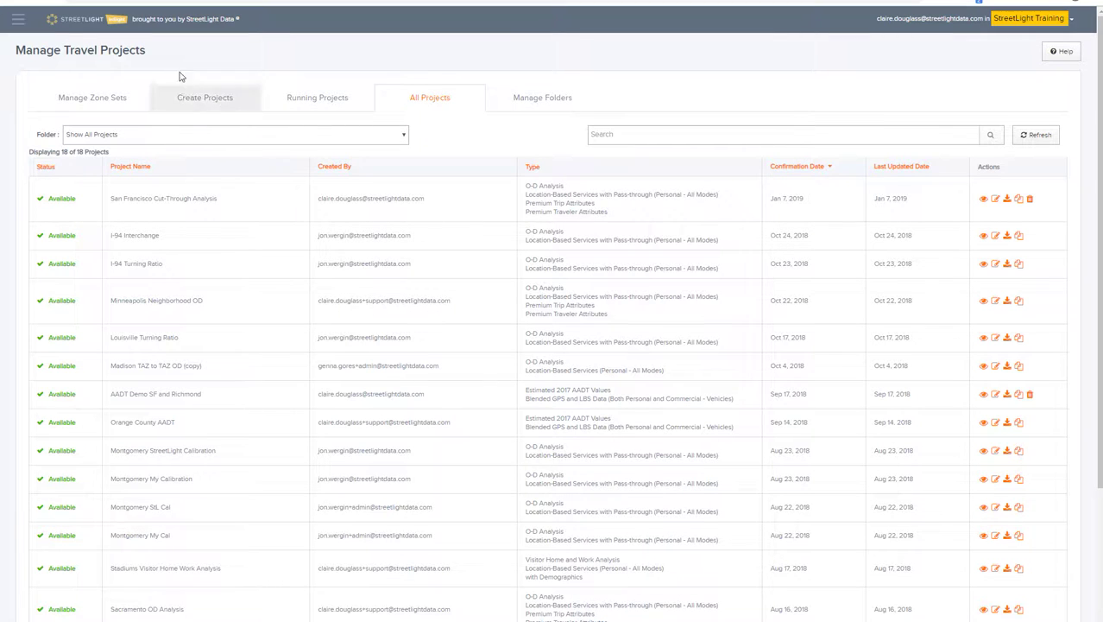
- Open the San Francisco Cut-Through Analysis project in Interactive Visualizations and collapse the project selection list
{"action": "left_click", "coordinate": [19, 19]}
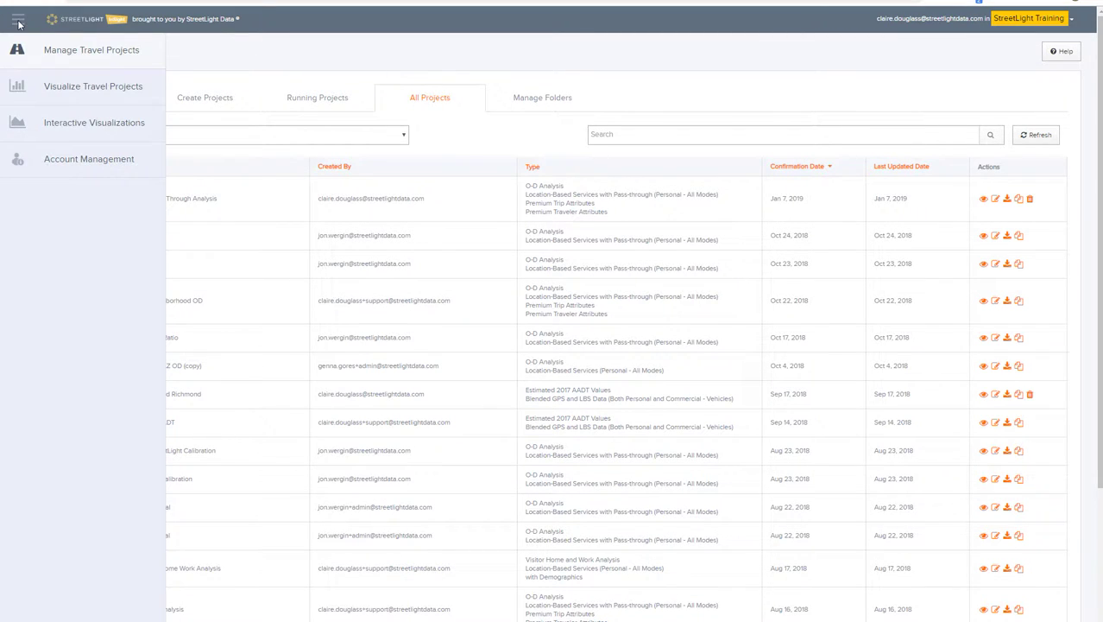
{"action": "left_click", "coordinate": [110, 125]}
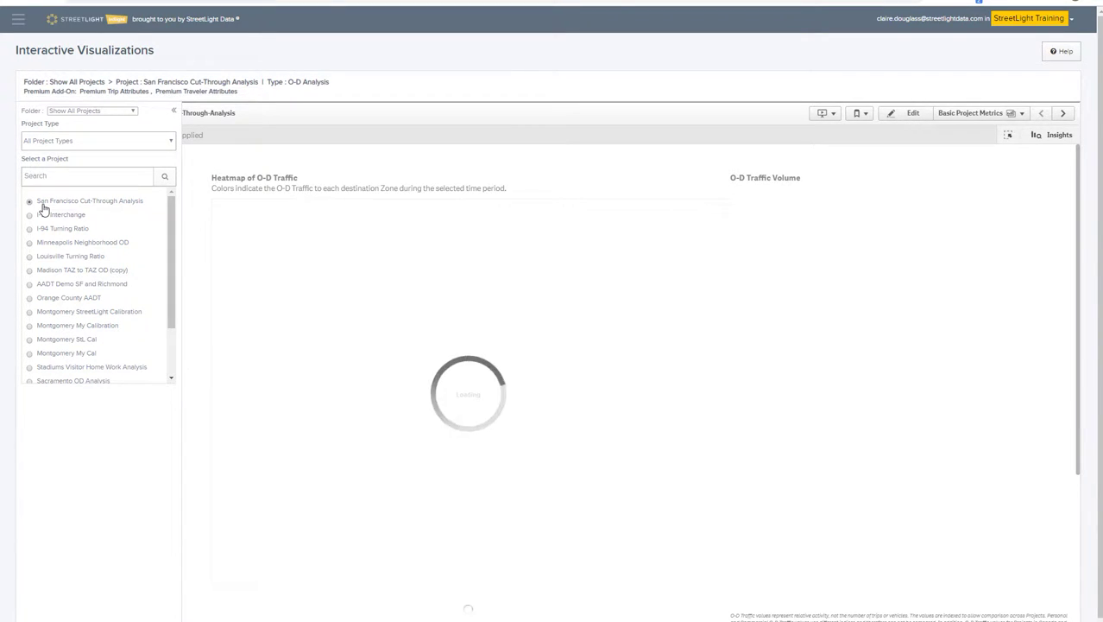
{"action": "left_click", "coordinate": [172, 113]}
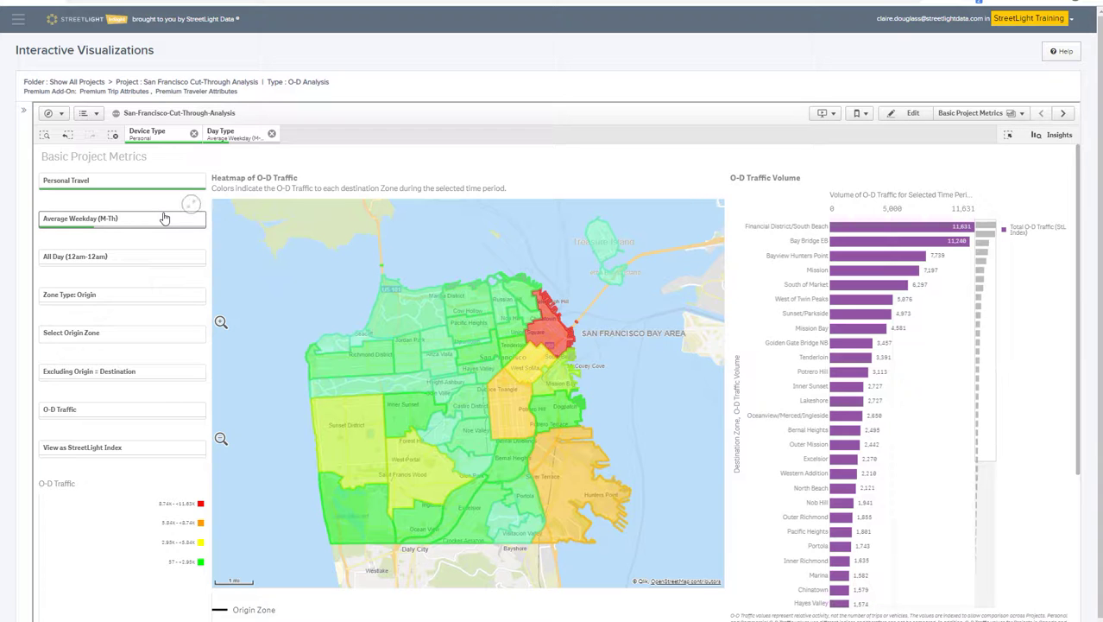
- Filter the O-D traffic metrics to the Peak PM (3pm-7pm) day part
{"action": "left_click", "coordinate": [143, 259]}
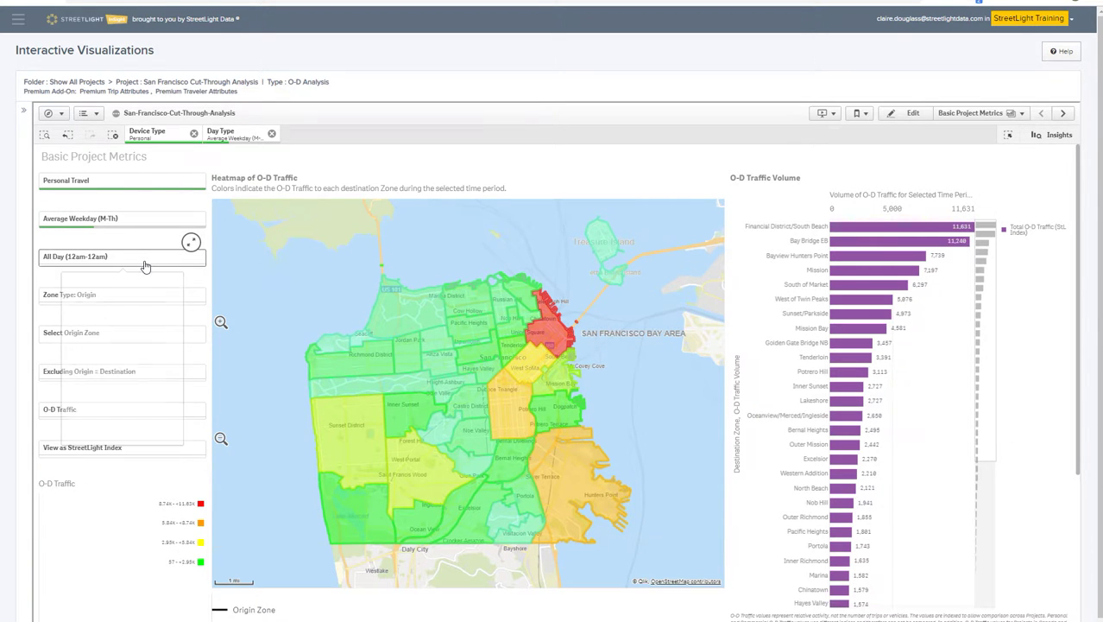
{"action": "left_click", "coordinate": [144, 387]}
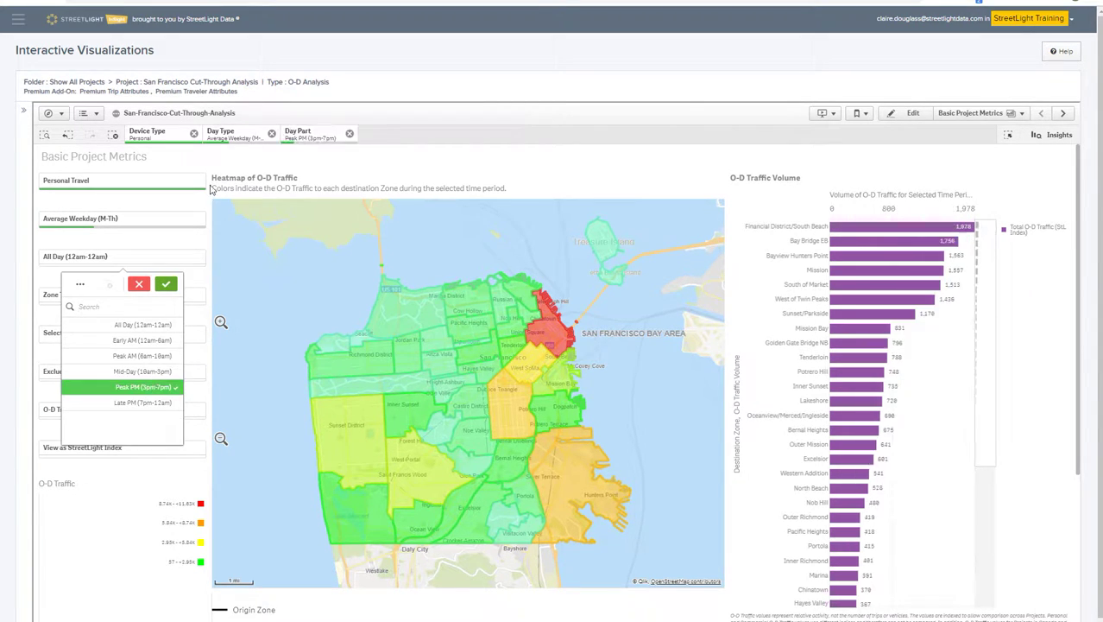
{"action": "left_click", "coordinate": [169, 284]}
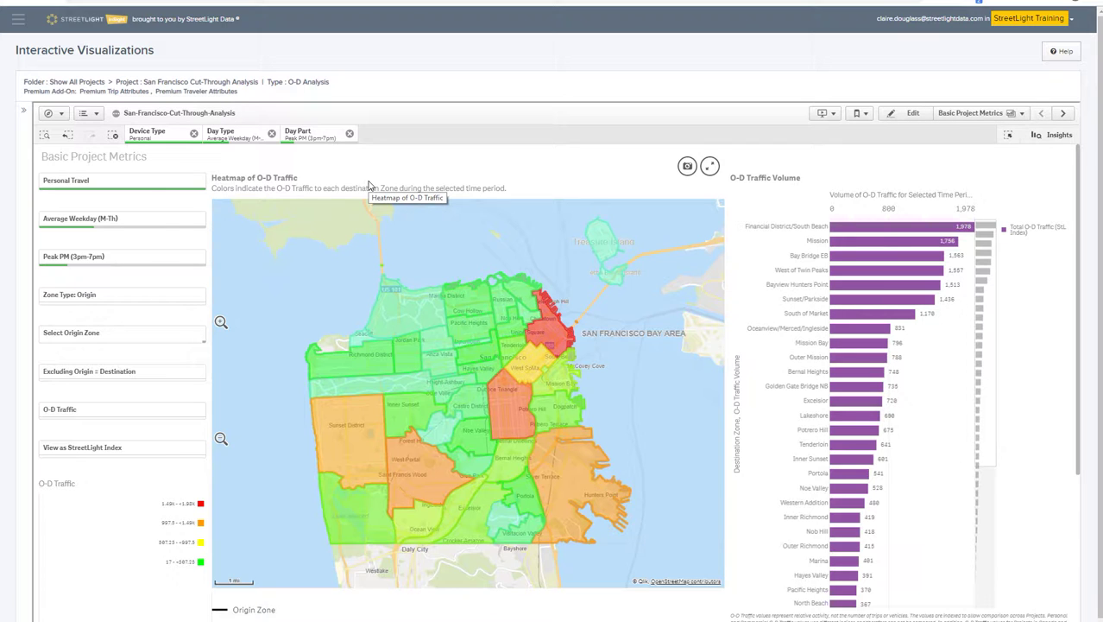
- Filter the results by zone type Origin and select 101 NB as the origin zone
{"action": "left_click", "coordinate": [177, 295]}
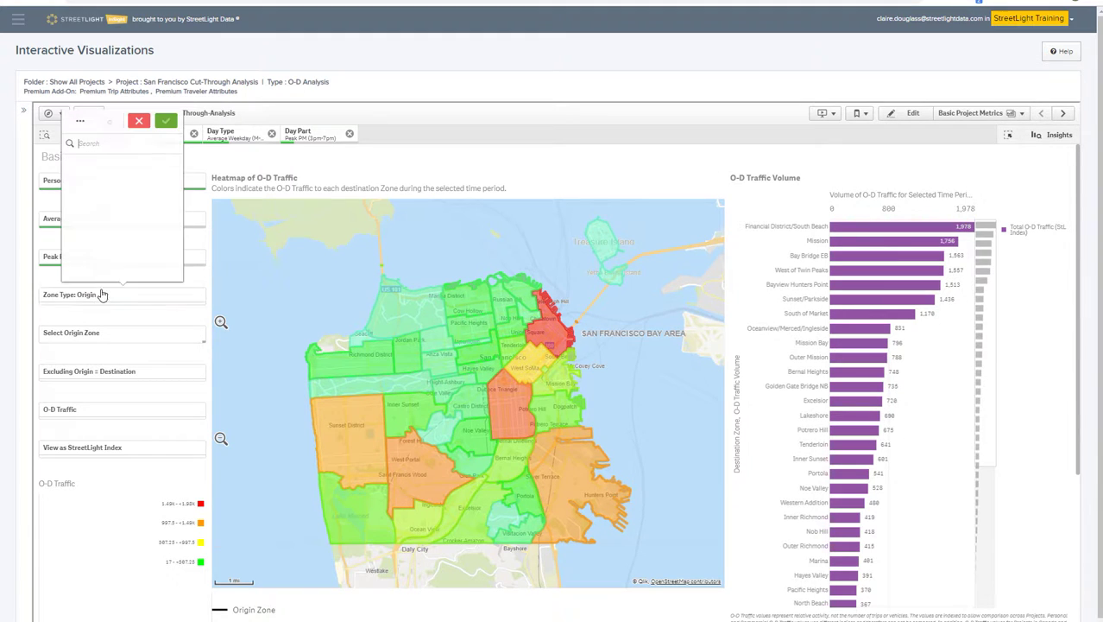
{"action": "left_click", "coordinate": [167, 145]}
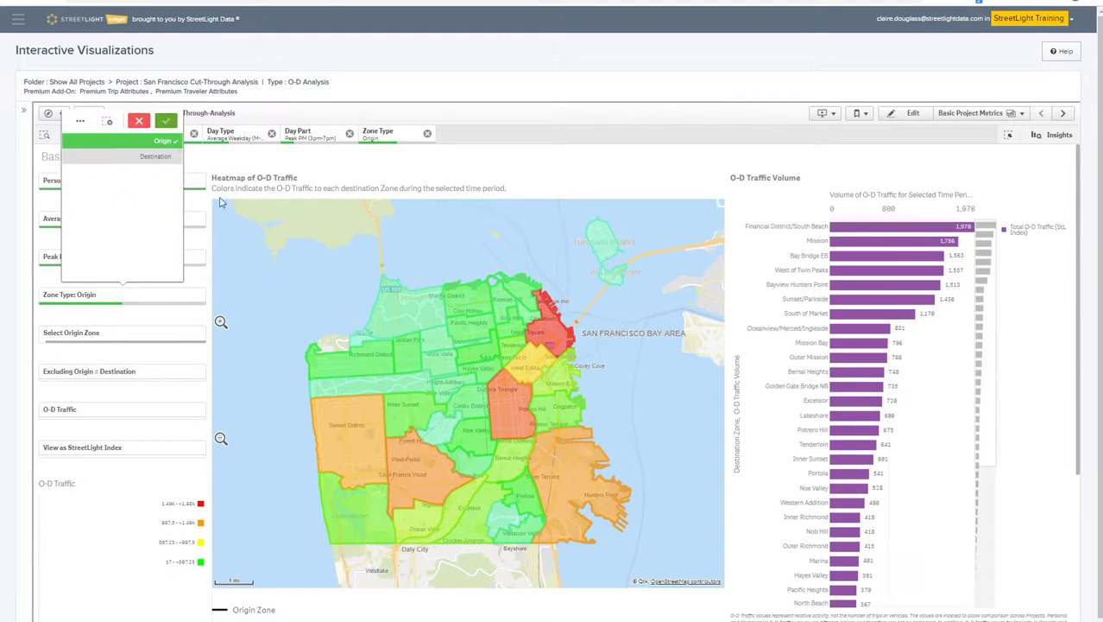
{"action": "left_click", "coordinate": [134, 343]}
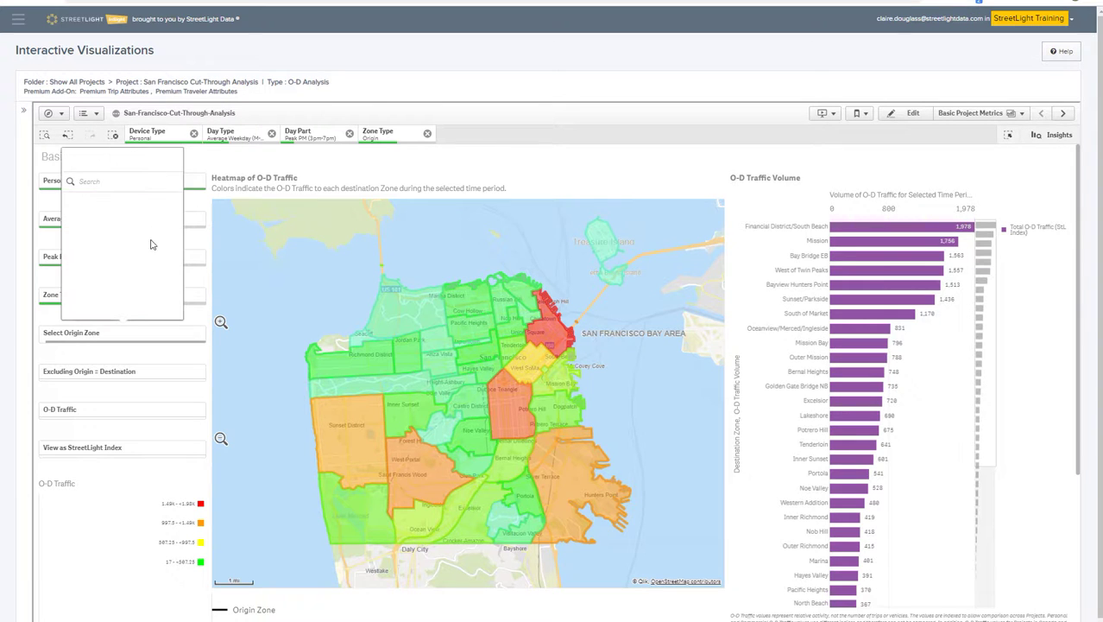
{"action": "left_click", "coordinate": [145, 203]}
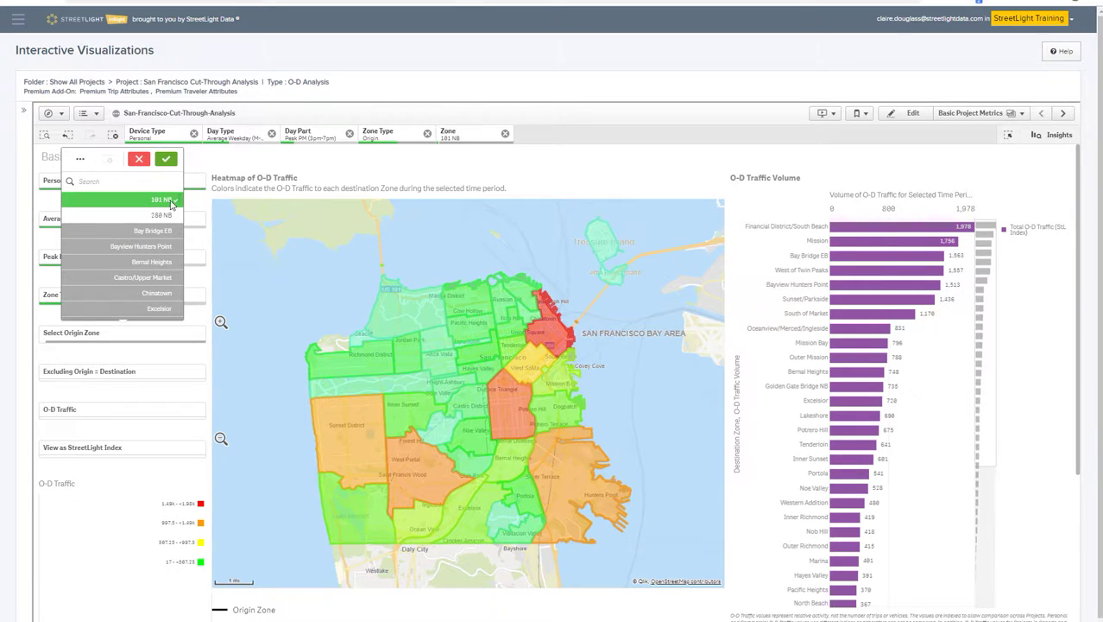
{"action": "left_click", "coordinate": [167, 161]}
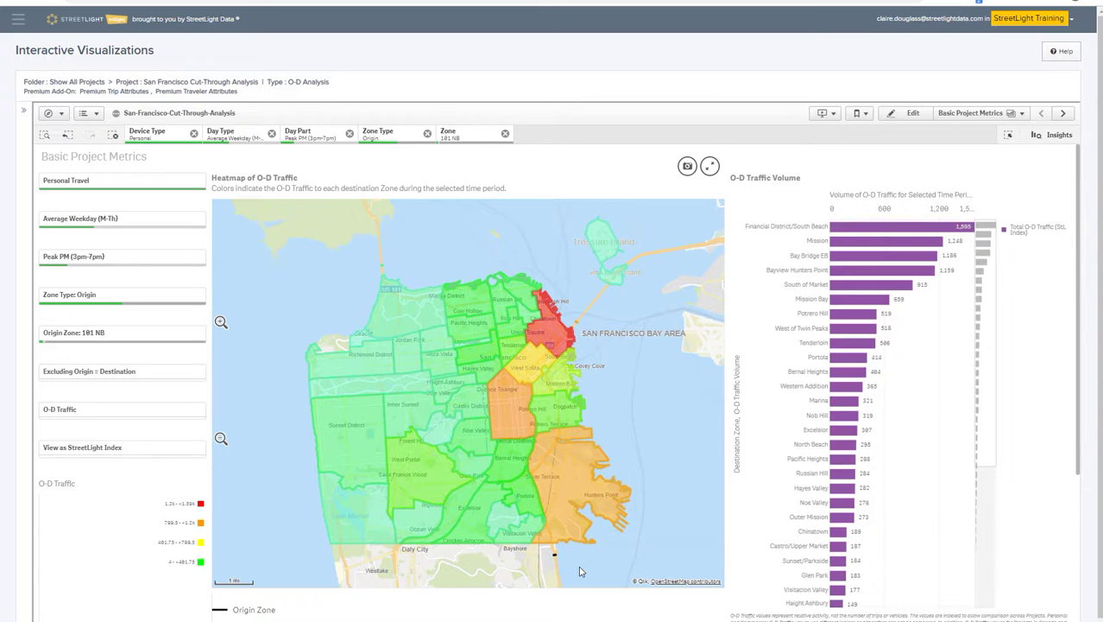
- Filter the results to the five destinations from Financial District/South Beach through South of Market, and clear that destination filter
{"action": "mouse_move", "coordinate": [555, 345]}
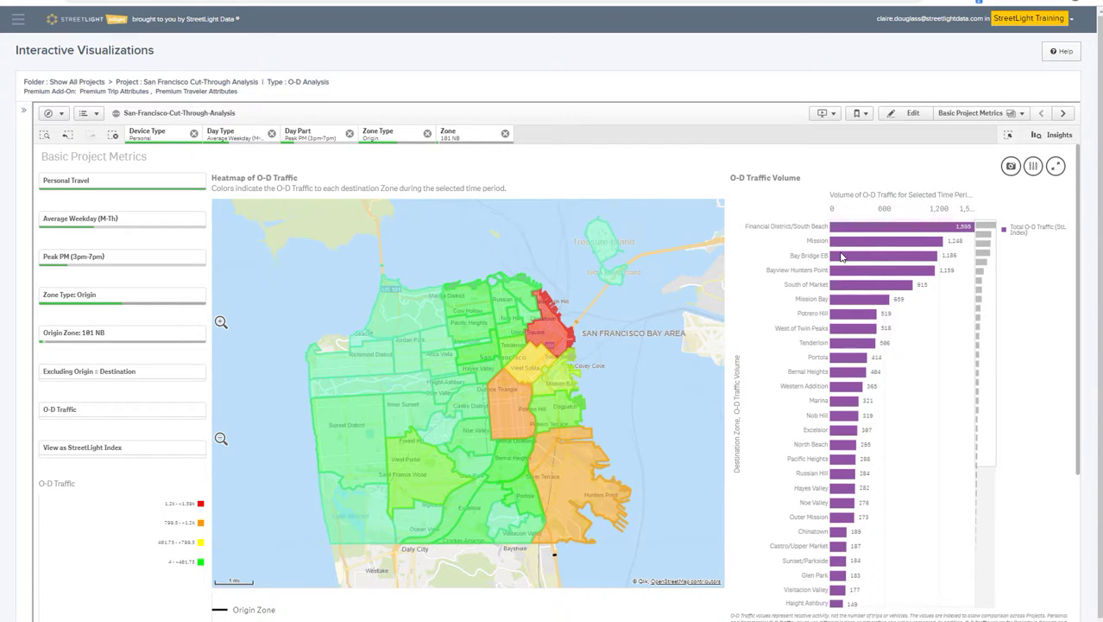
{"action": "mouse_move", "coordinate": [842, 256]}
{"action": "mouse_move", "coordinate": [762, 236]}
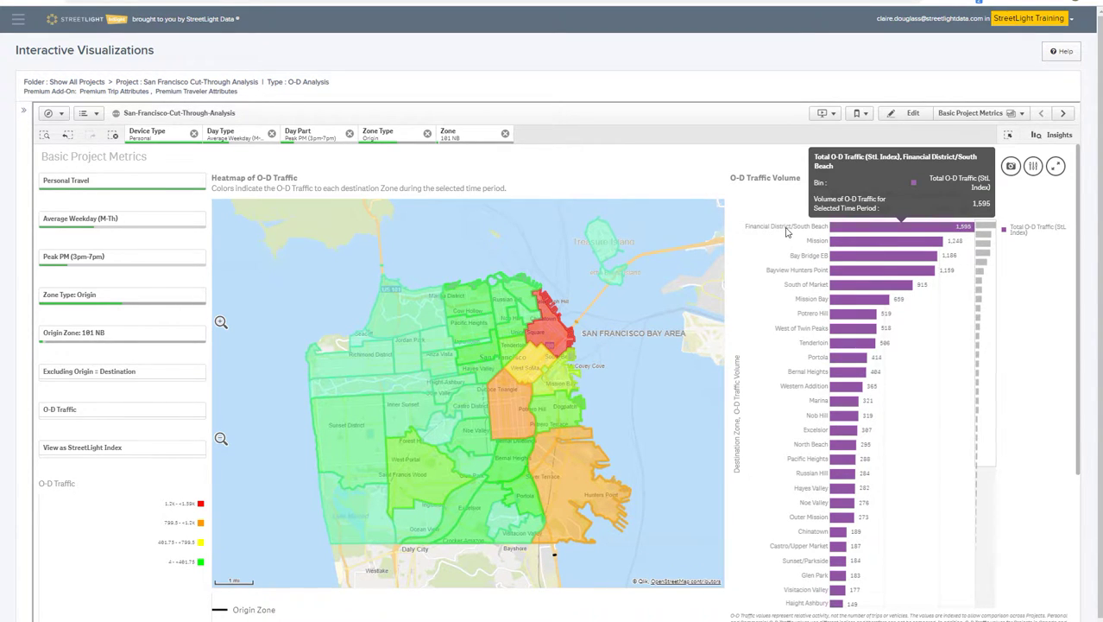
{"action": "left_click_drag", "start_coordinate": [784, 231], "coordinate": [787, 288]}
{"action": "left_click", "coordinate": [1054, 161]}
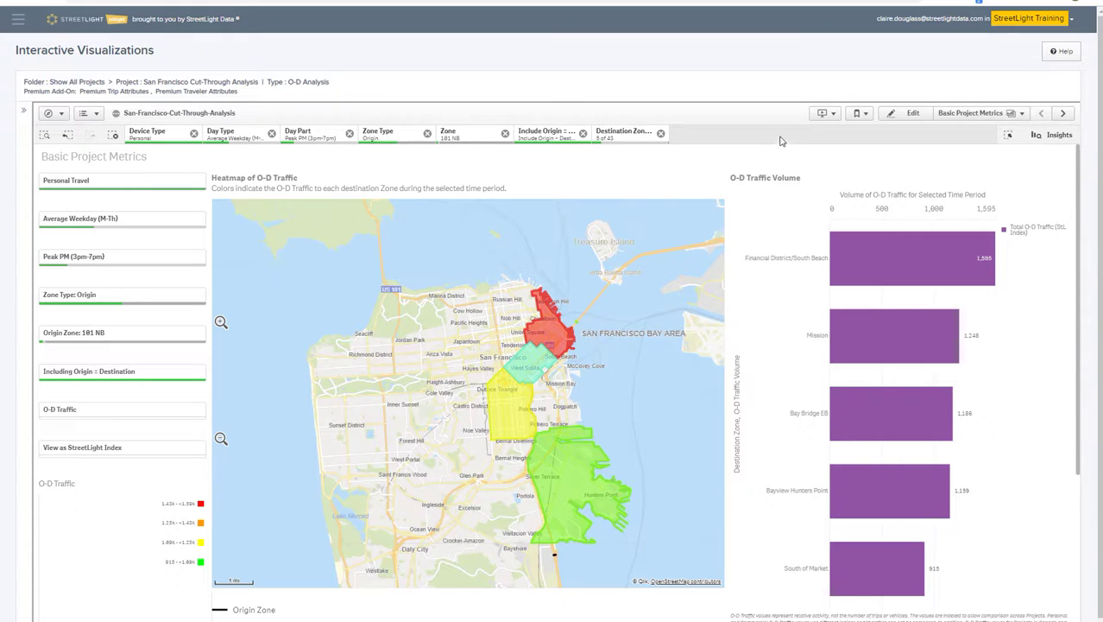
{"action": "left_click", "coordinate": [662, 135]}
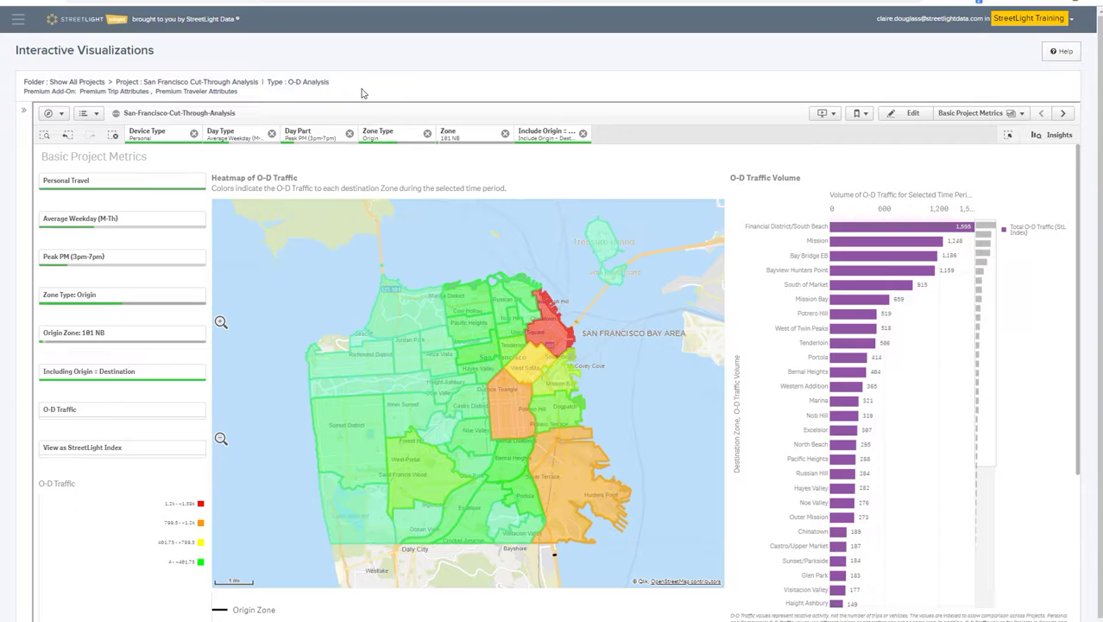
- Switch the origin zone from 101 NB to 280 NB and inspect its destinations on the heatmap
{"action": "left_click", "coordinate": [108, 341]}
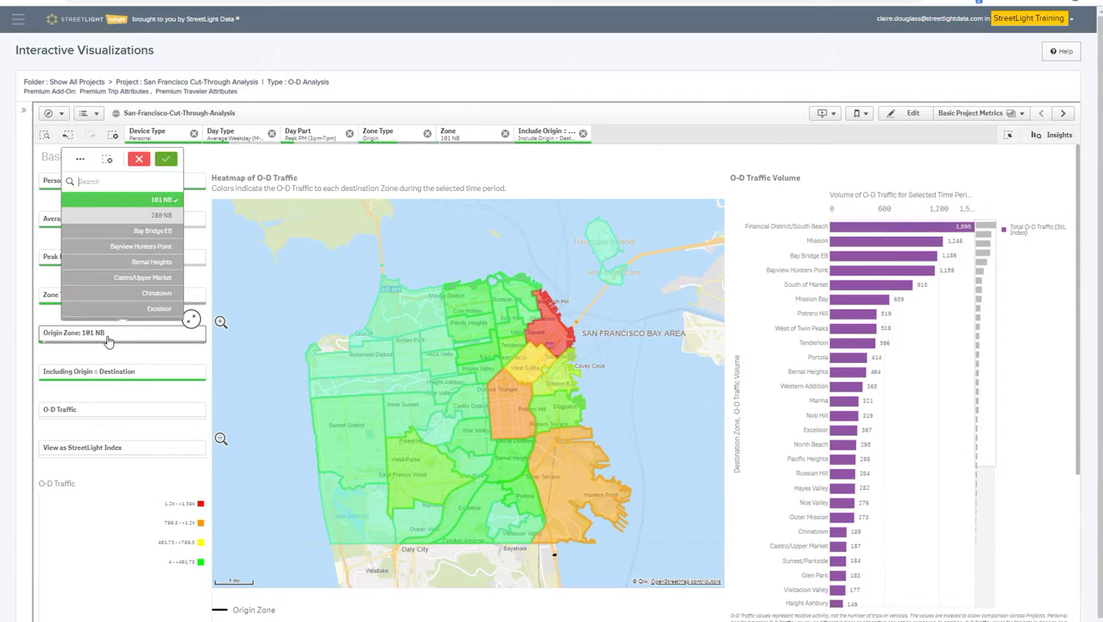
{"action": "left_click", "coordinate": [158, 215]}
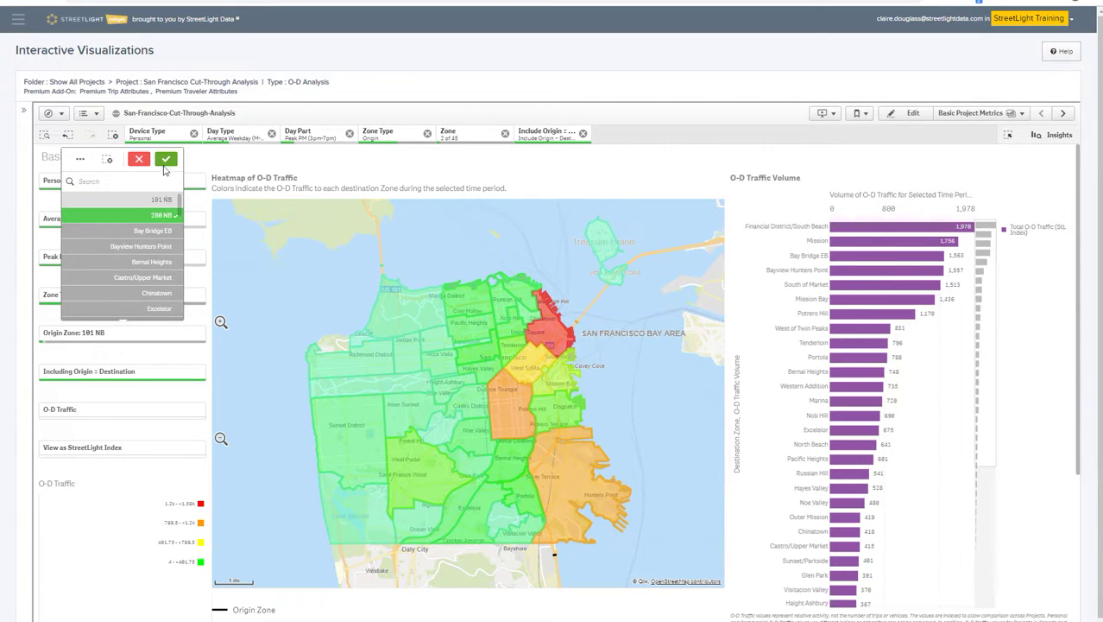
{"action": "left_click", "coordinate": [166, 159]}
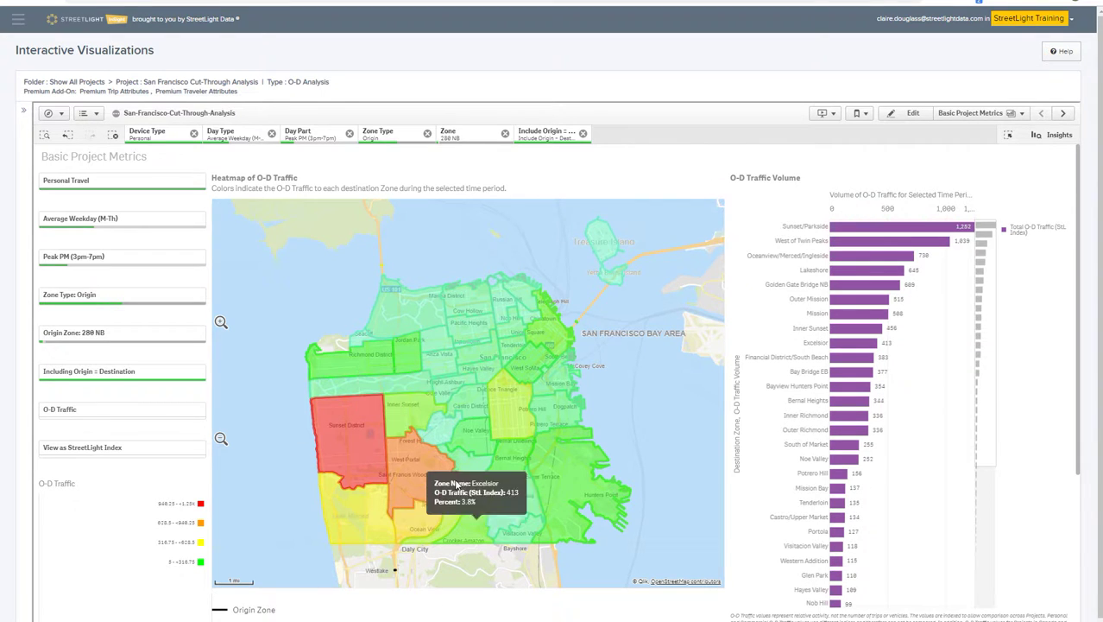
{"action": "mouse_move", "coordinate": [450, 473]}
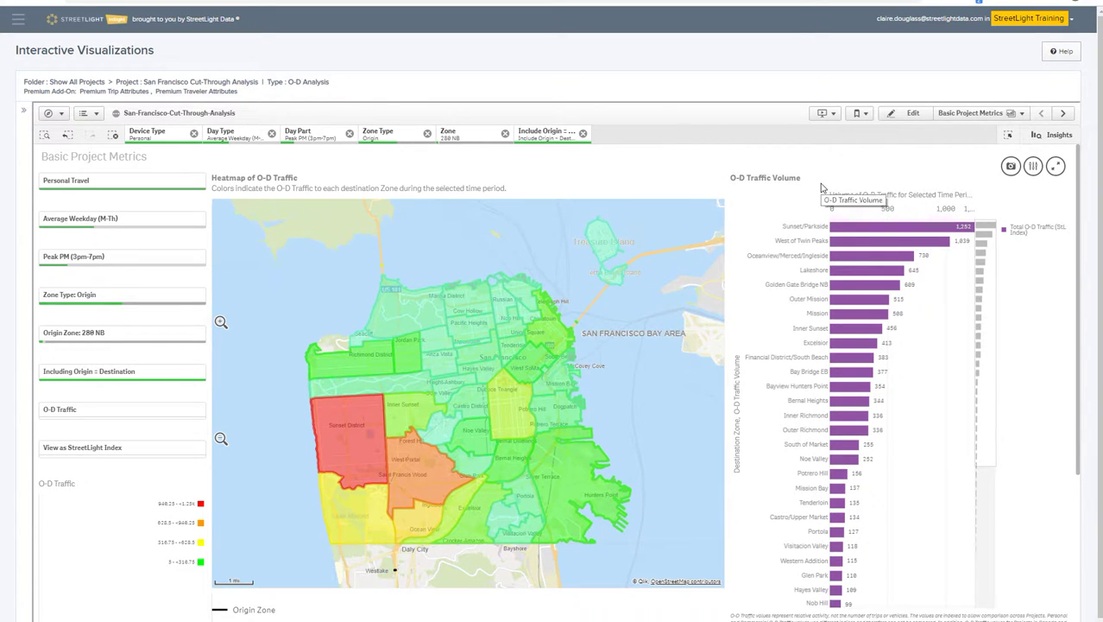
{"action": "mouse_move", "coordinate": [335, 470]}
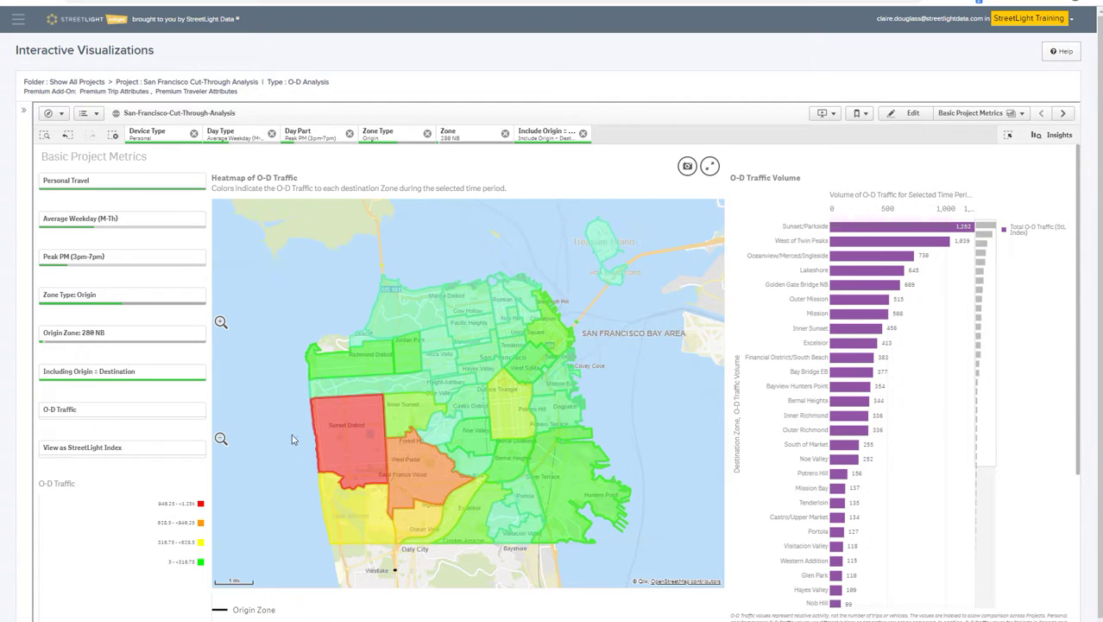
- Set the day type to Average Weekend Day (Sa-Su) only and the day part to All Day (12am-12am)
{"action": "left_click", "coordinate": [130, 220]}
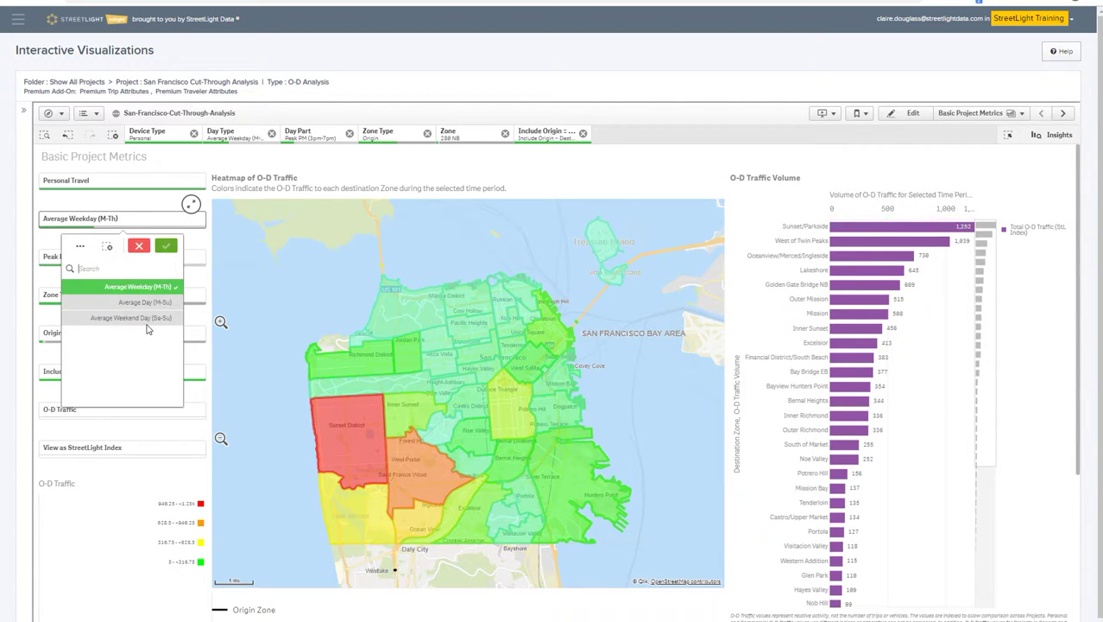
{"action": "left_click", "coordinate": [144, 319]}
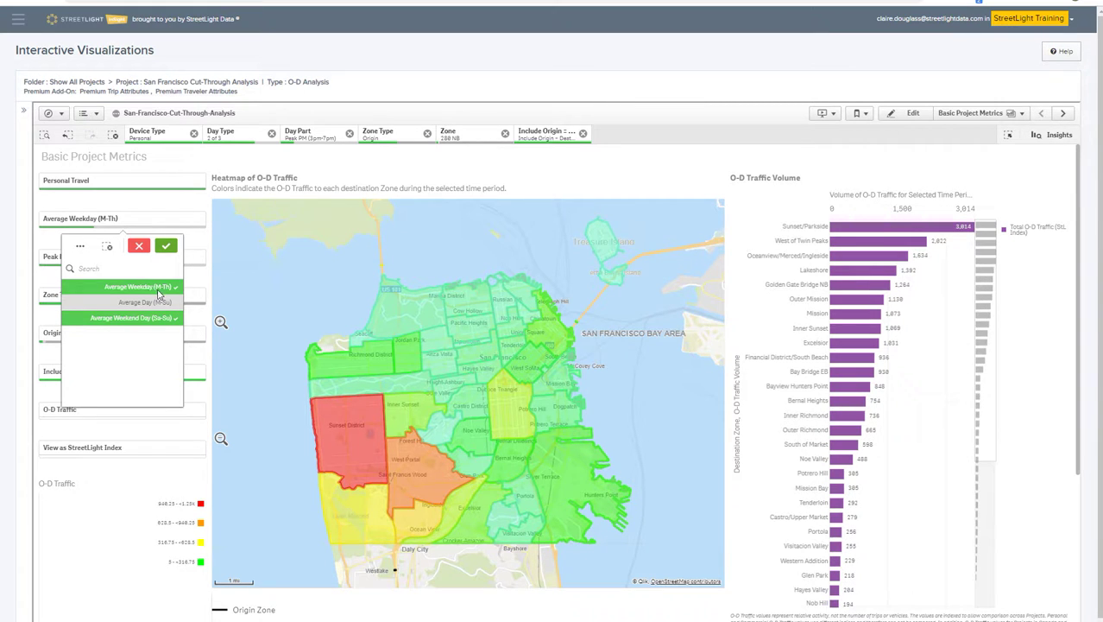
{"action": "left_click", "coordinate": [158, 294]}
{"action": "left_click", "coordinate": [166, 246]}
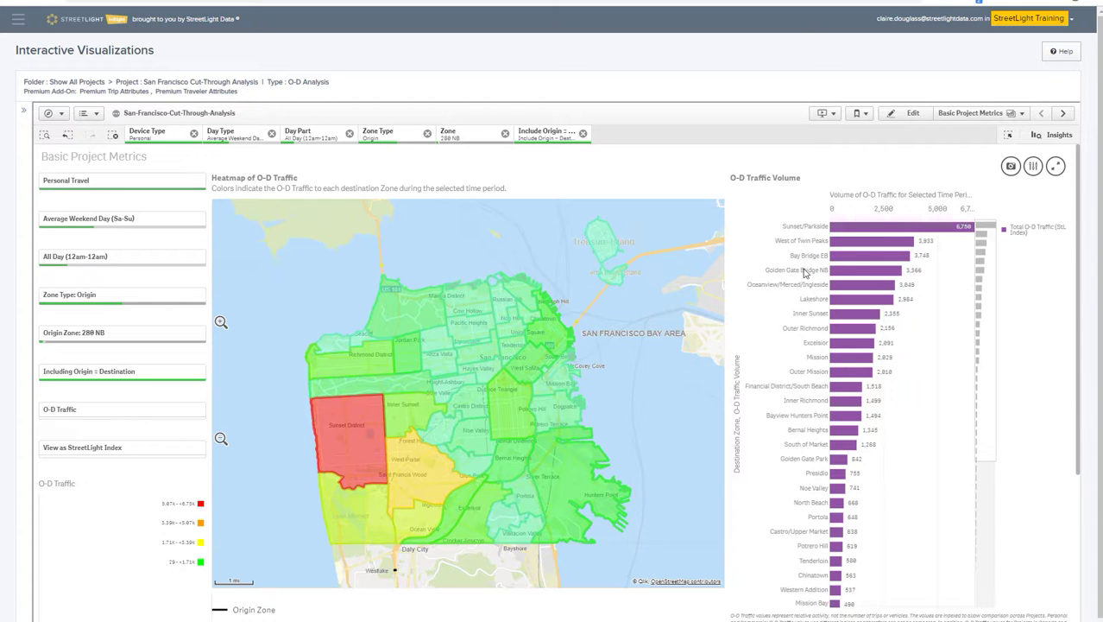
- Review the destination volumes, the Premium Trip/Traveler Attributes charts and the Advanced Visualization sheet for the filtered trips
{"action": "mouse_move", "coordinate": [807, 278]}
{"action": "mouse_move", "coordinate": [661, 187]}
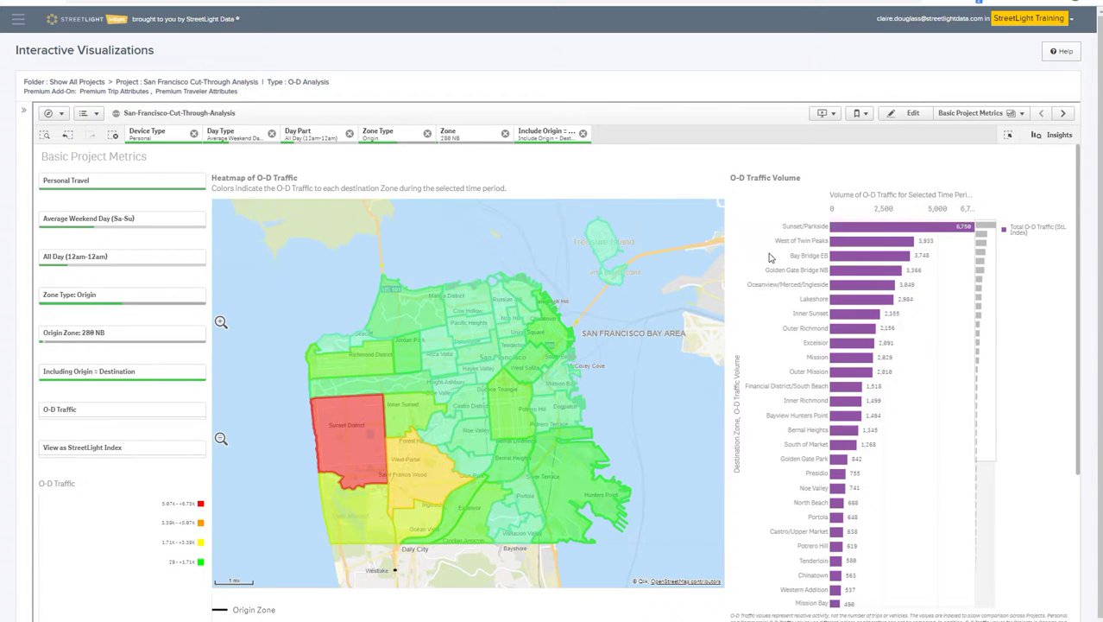
{"action": "left_click", "coordinate": [1064, 115]}
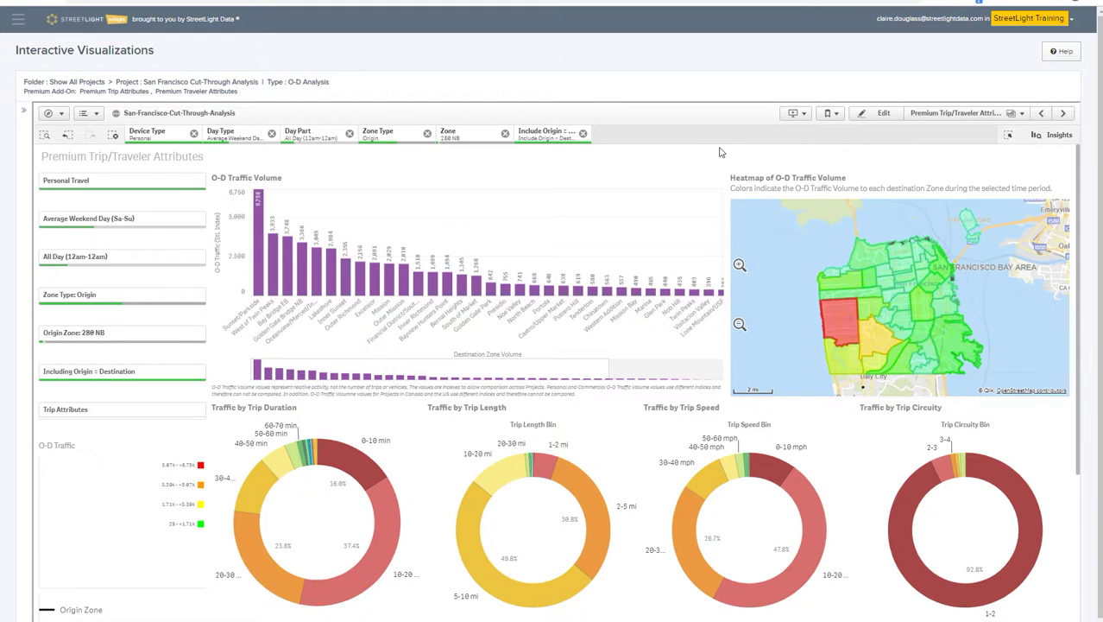
{"action": "left_click", "coordinate": [1062, 114]}
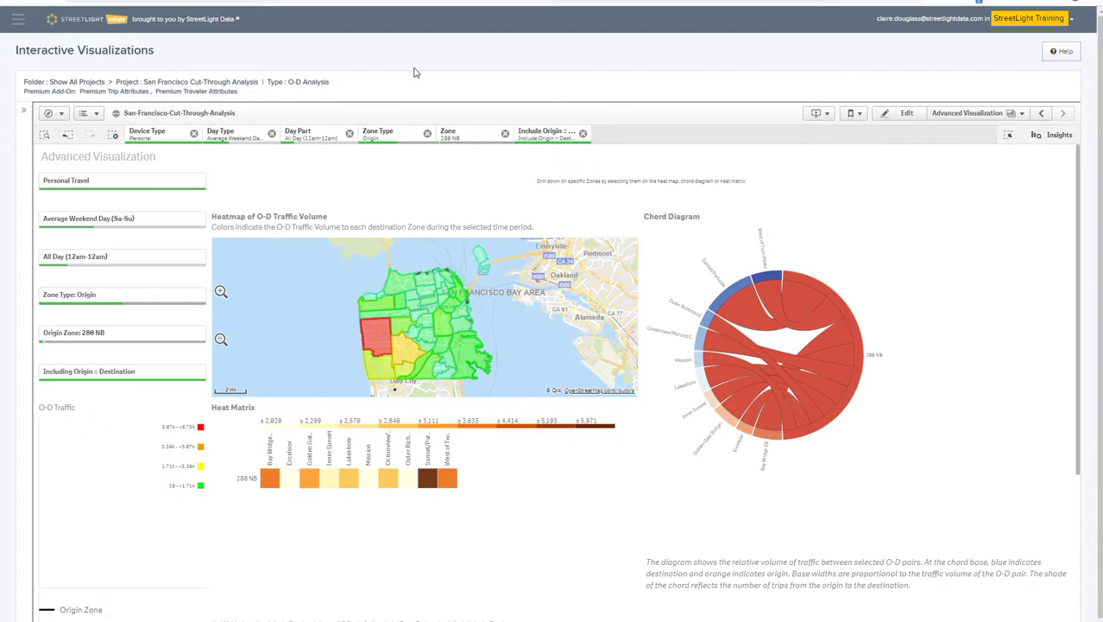
- Download the San Francisco Cut-Through Analysis results from Manage Travel Projects with all components, premium metrics, day types and day parts
{"action": "left_click", "coordinate": [19, 19]}
{"action": "left_click", "coordinate": [52, 43]}
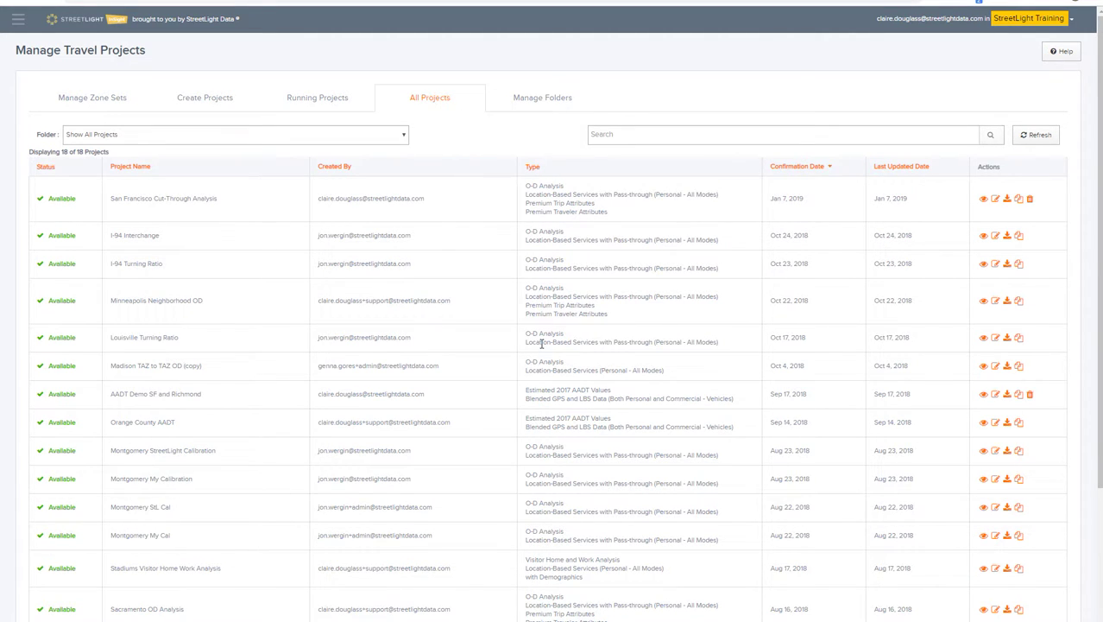
{"action": "left_click", "coordinate": [1006, 200]}
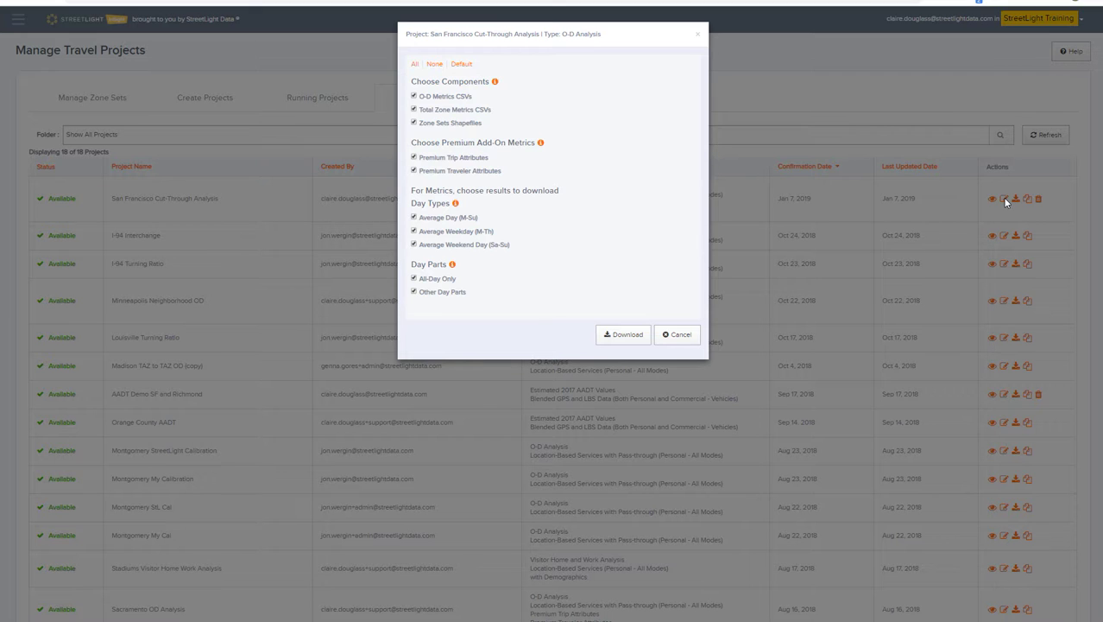
{"action": "left_click", "coordinate": [623, 337]}
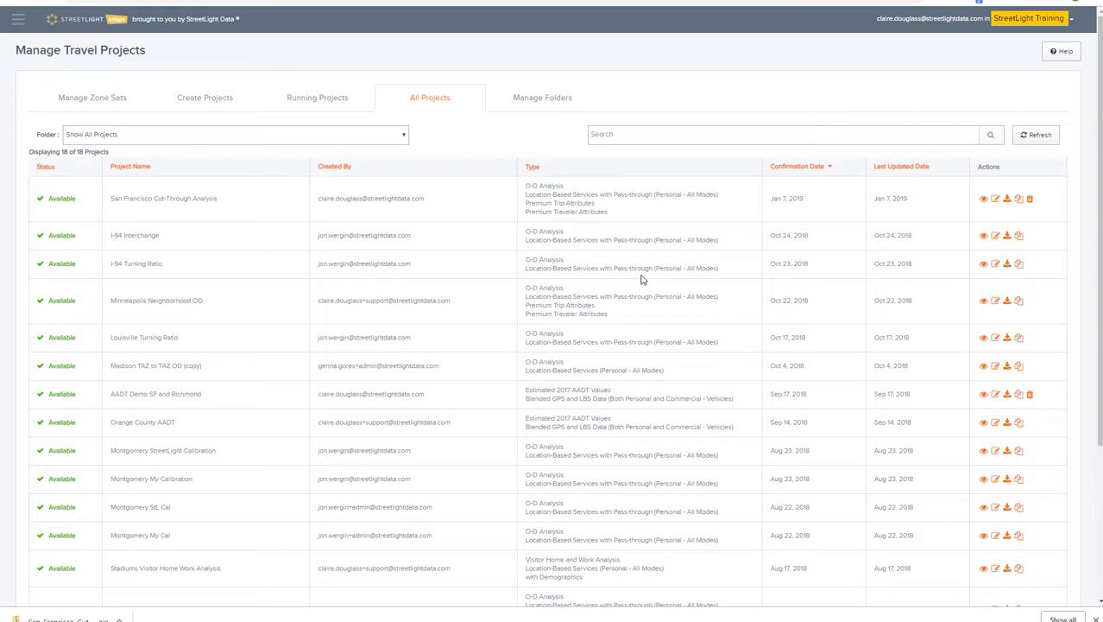
- Open San_Francisco_Cut_1071_od_all.csv from the San_Francisco_Cut_Through_1071_Travel folder in the downloaded zip
{"action": "left_click", "coordinate": [76, 615]}
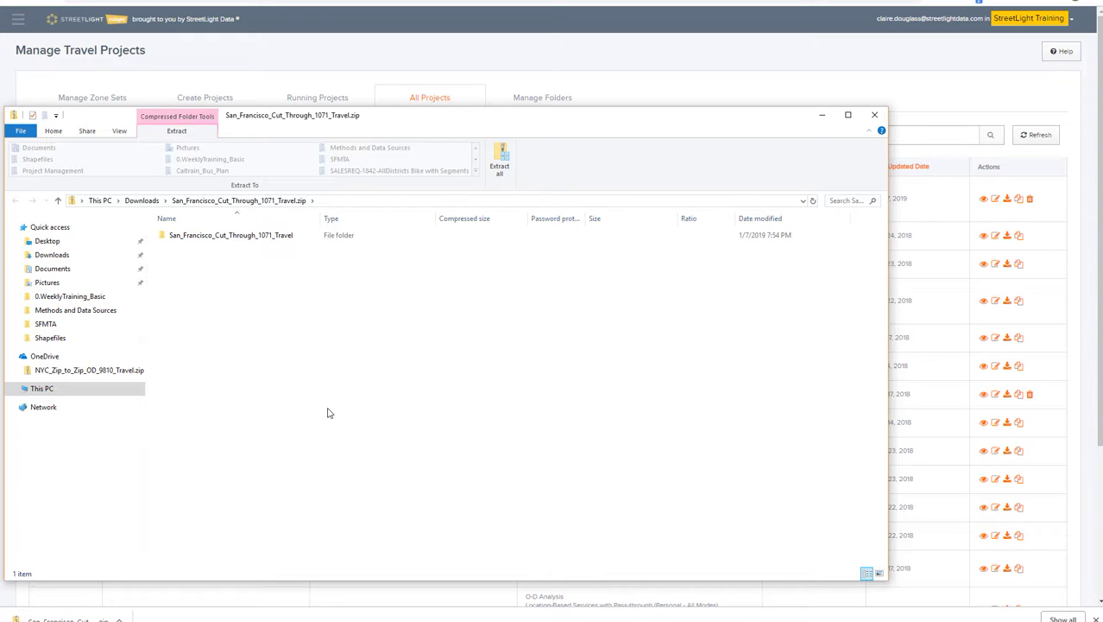
{"action": "left_click", "coordinate": [237, 238]}
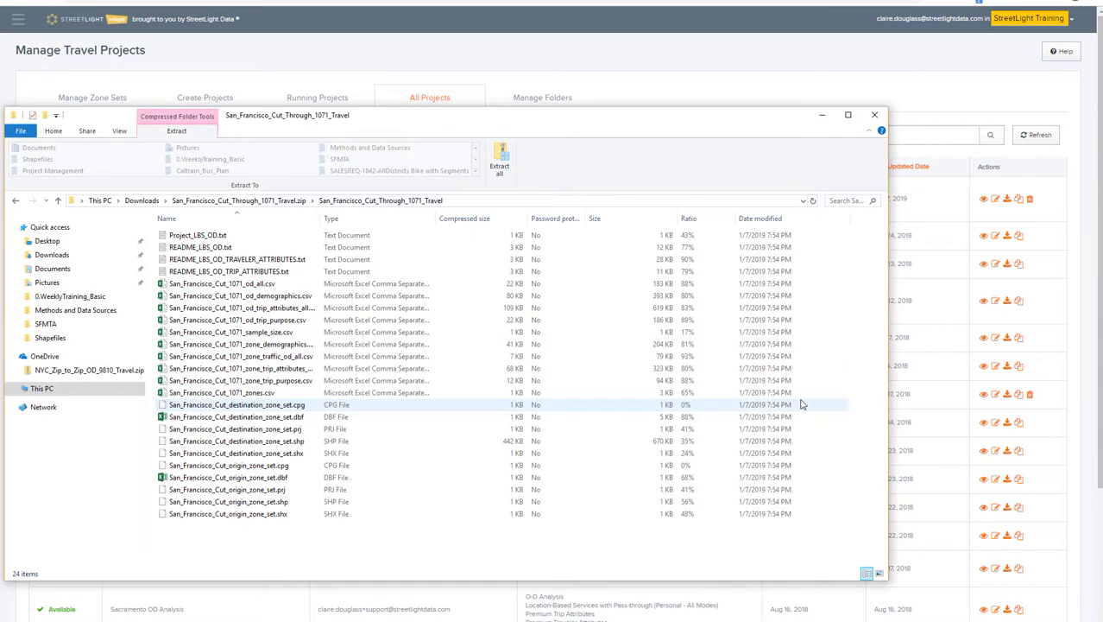
{"action": "double_click", "coordinate": [283, 289]}
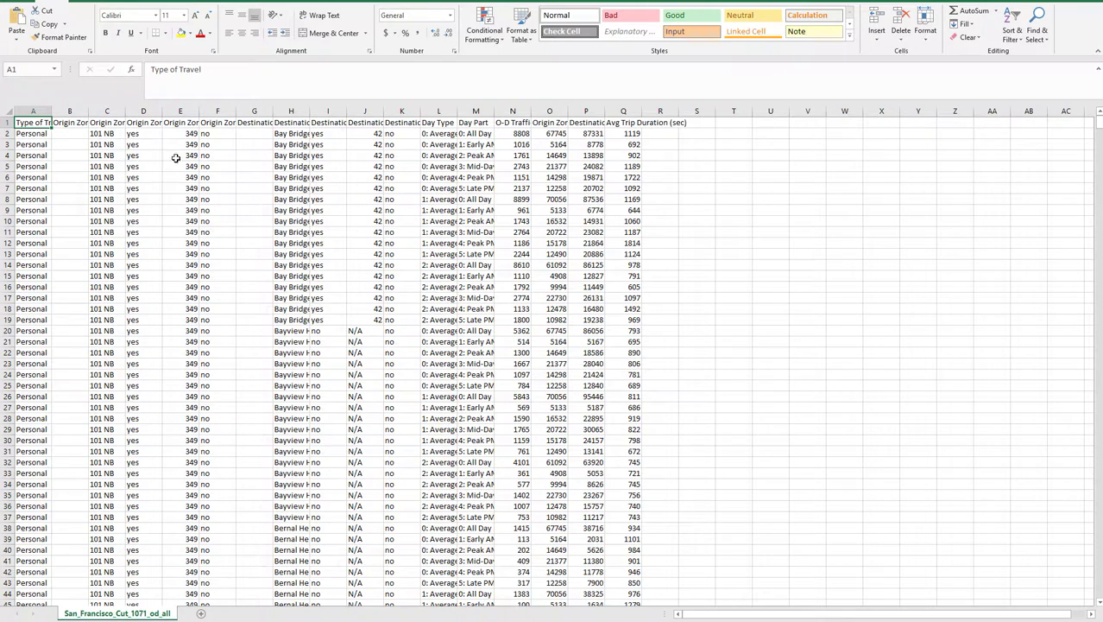
- Examine the Origin Zone Name, Destination Zone Name, Day Type and Day Part column headings in the O-D spreadsheet
{"action": "left_click", "coordinate": [109, 123]}
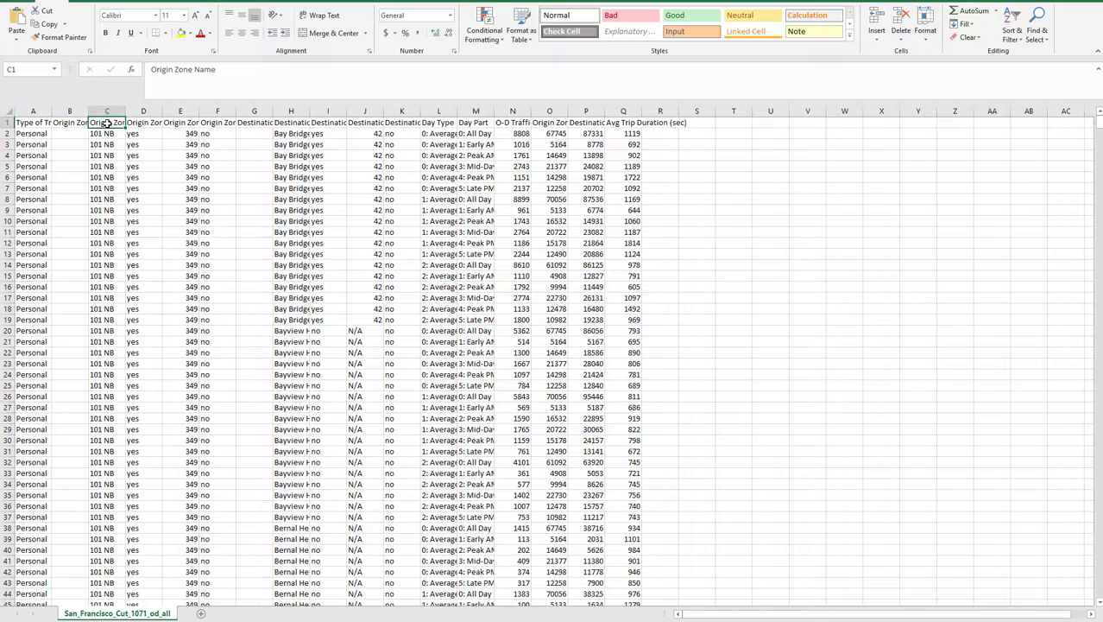
{"action": "left_click", "coordinate": [288, 124]}
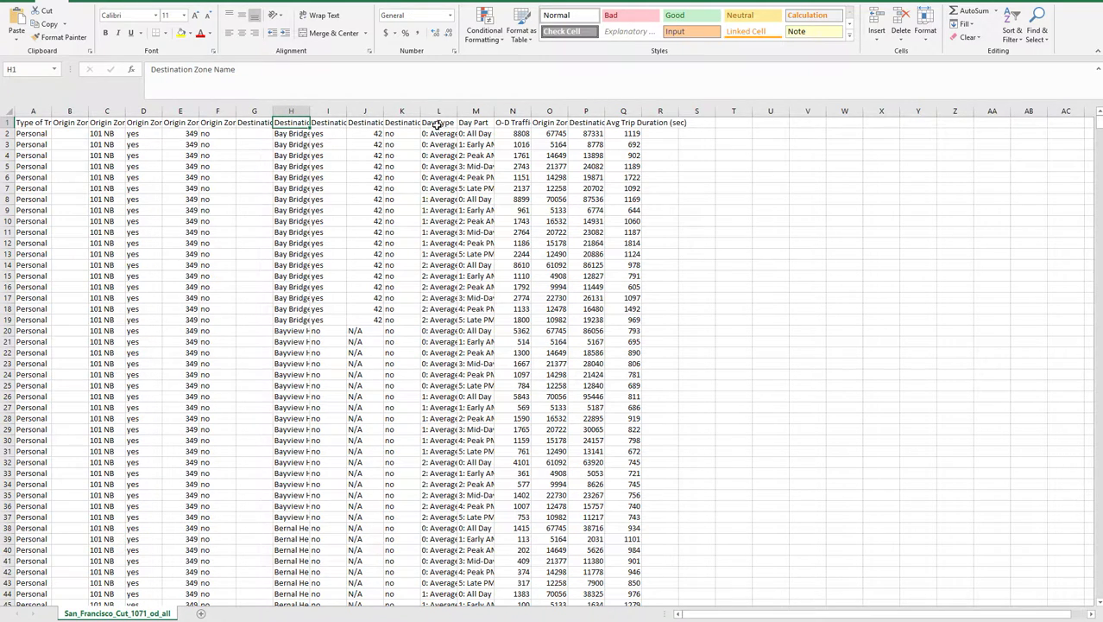
{"action": "left_click", "coordinate": [437, 125]}
{"action": "left_click", "coordinate": [466, 127]}
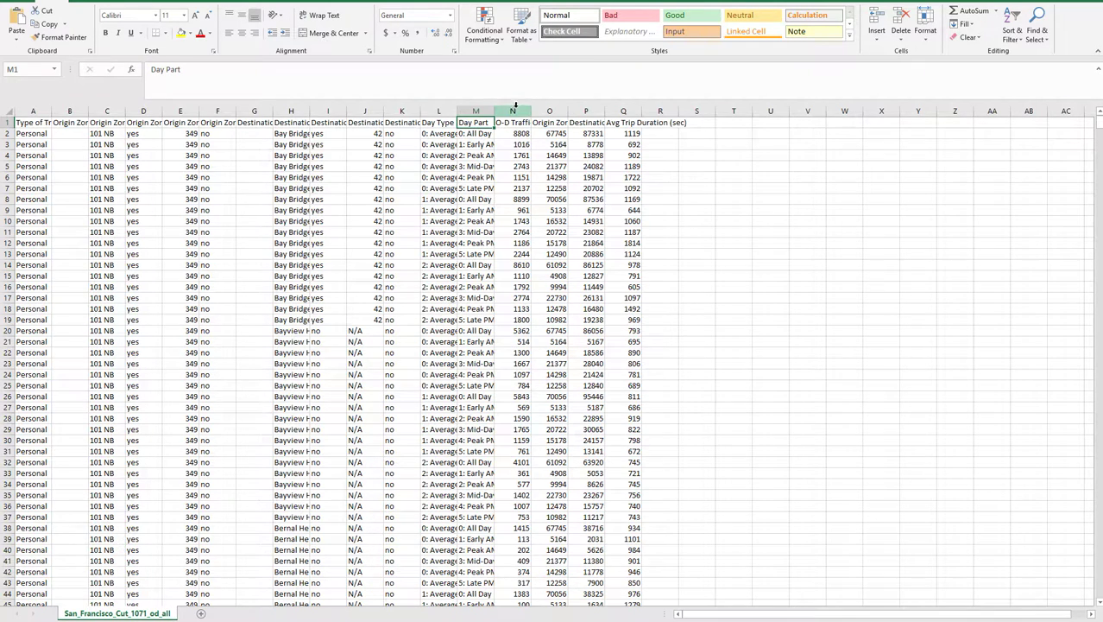
- Auto-fit columns N through P so the full O-D, Origin Zone and Destination Zone Traffic headings fit
{"action": "left_click_drag", "start_coordinate": [513, 110], "coordinate": [577, 103]}
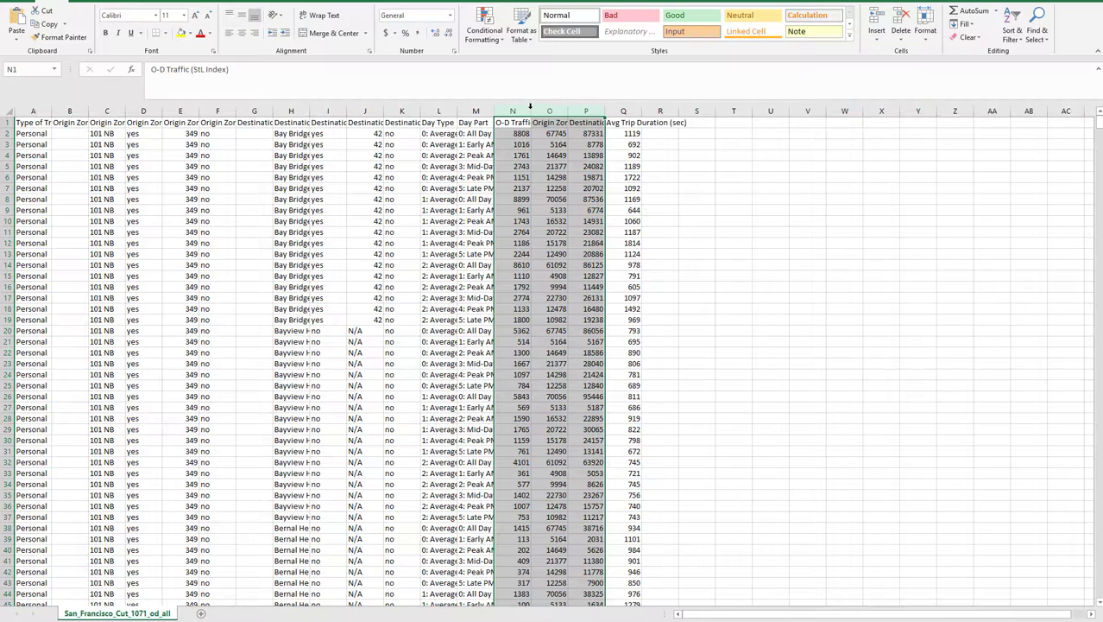
{"action": "double_click", "coordinate": [530, 111]}
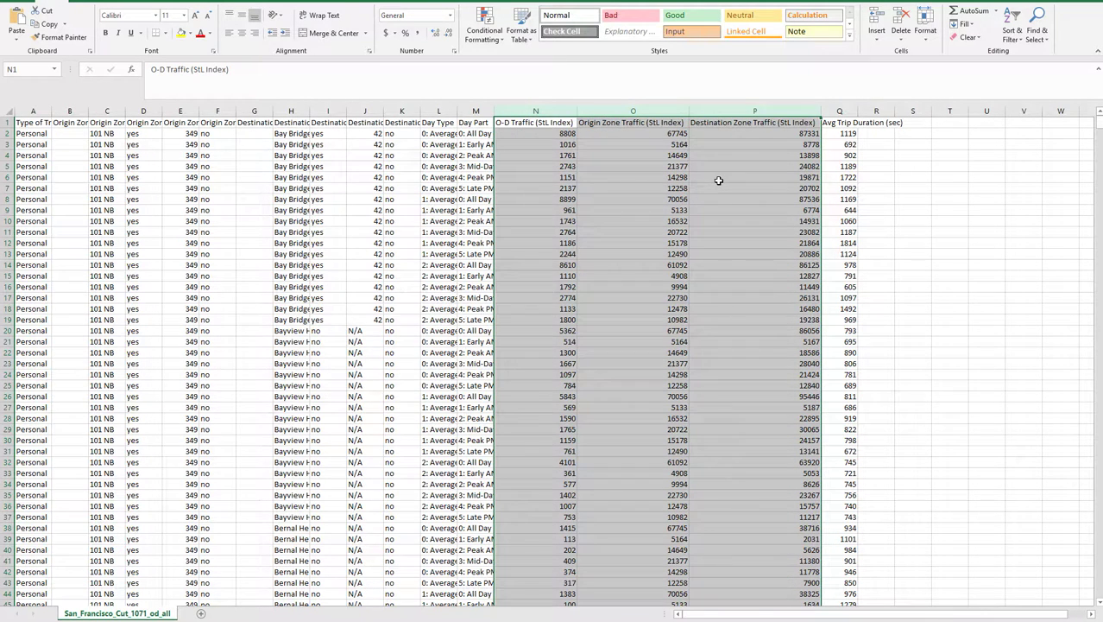
{"action": "left_click", "coordinate": [719, 180]}
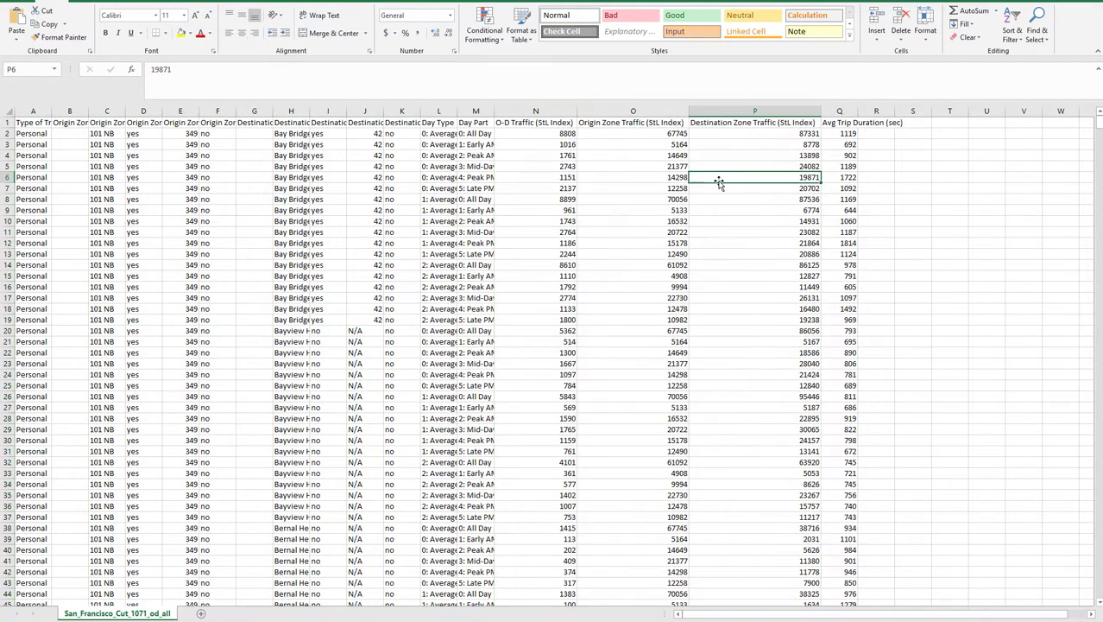
- Examine the O-D Traffic, Origin Zone Traffic and Destination Zone Traffic (StL Index) headings and their first All Day and Early AM rows
{"action": "left_click", "coordinate": [550, 122]}
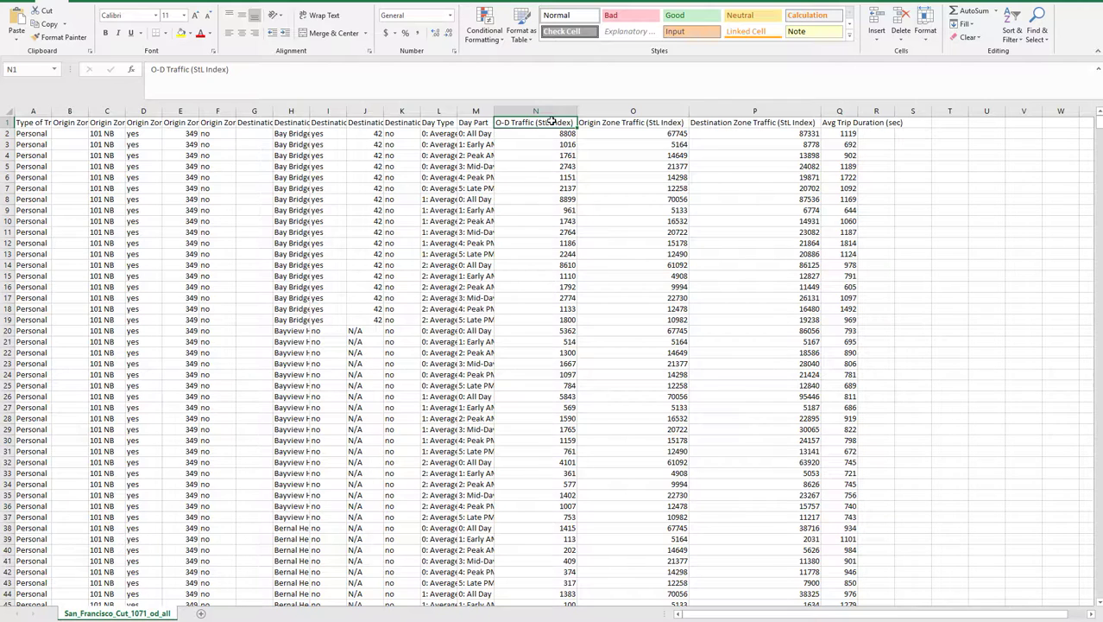
{"action": "key", "text": "Right"}
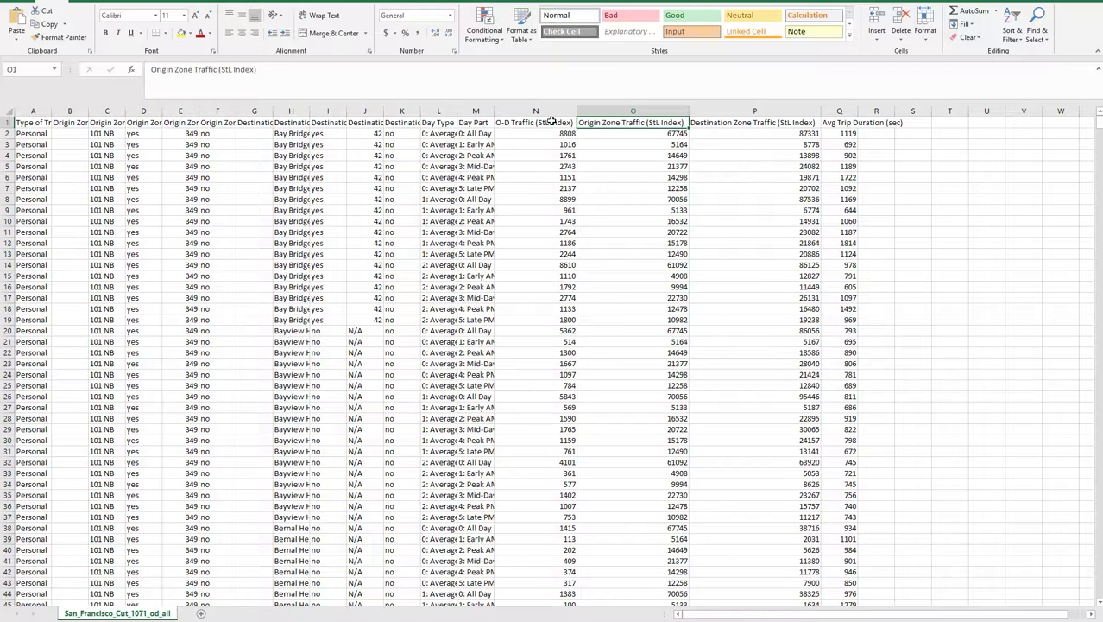
{"action": "key", "text": "Right"}
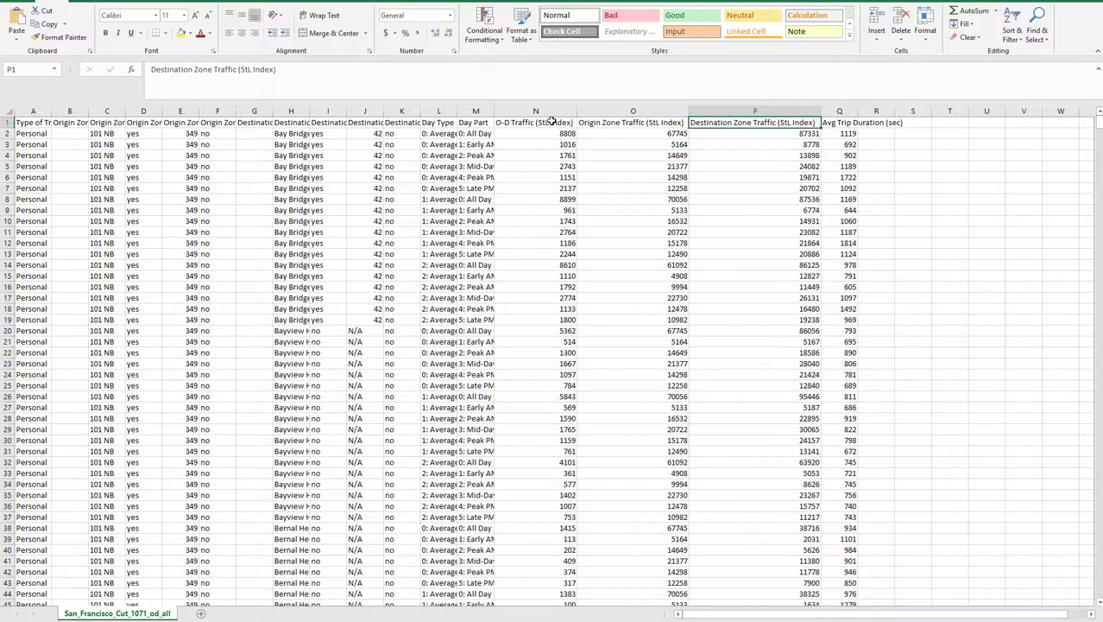
{"action": "left_click", "coordinate": [539, 138]}
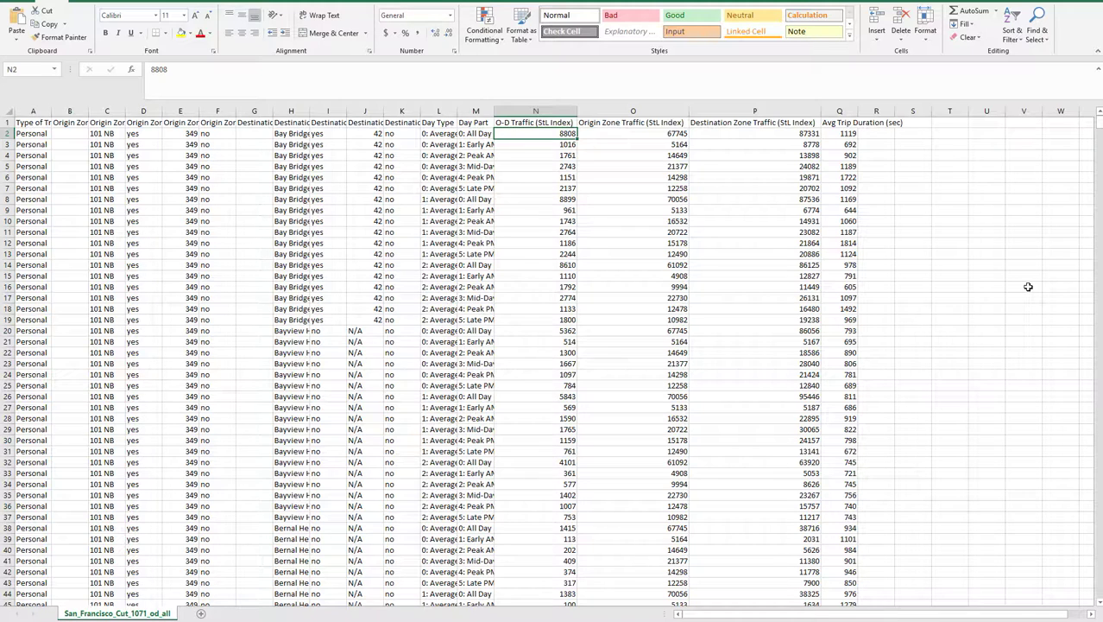
{"action": "key", "text": "Down"}
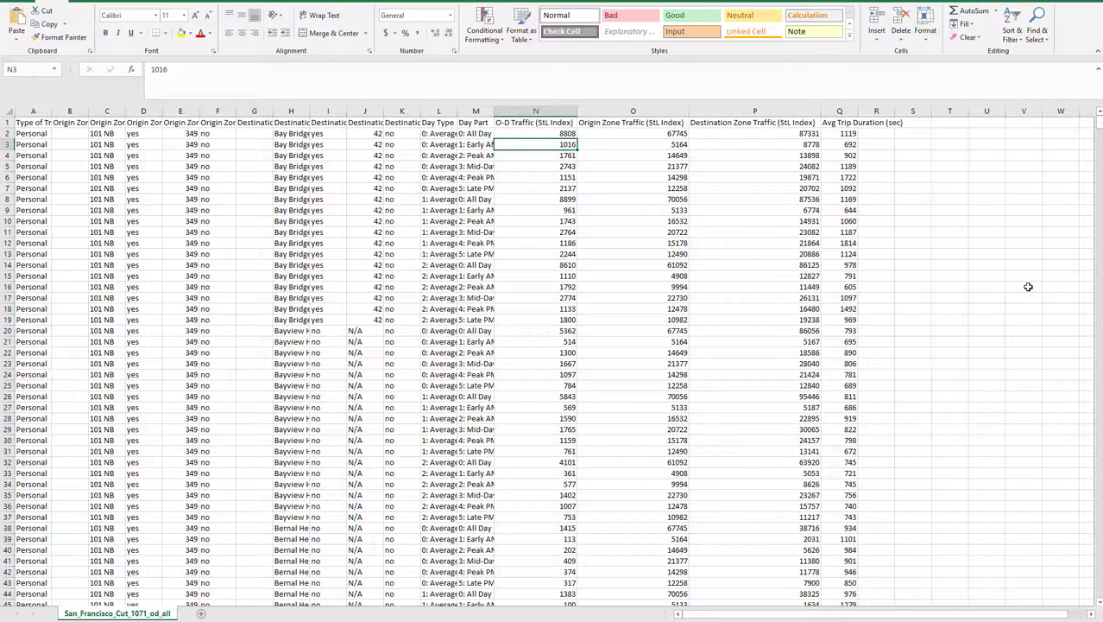
{"action": "key", "text": "Right"}
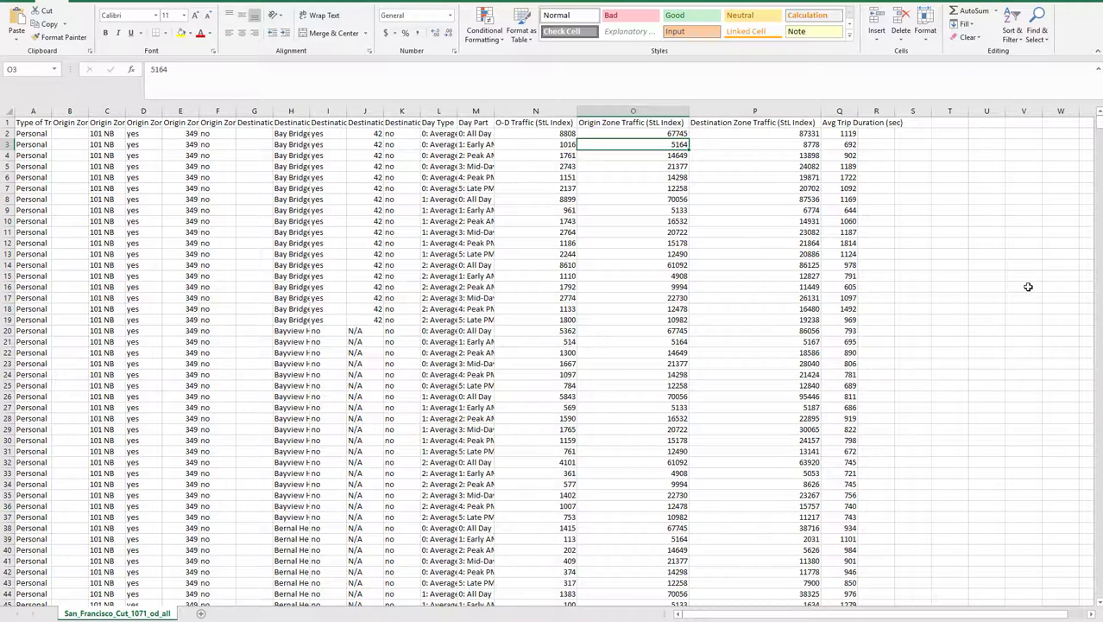
{"action": "key", "text": "Up"}
{"action": "key", "text": "Up"}
{"action": "key", "text": "Left"}
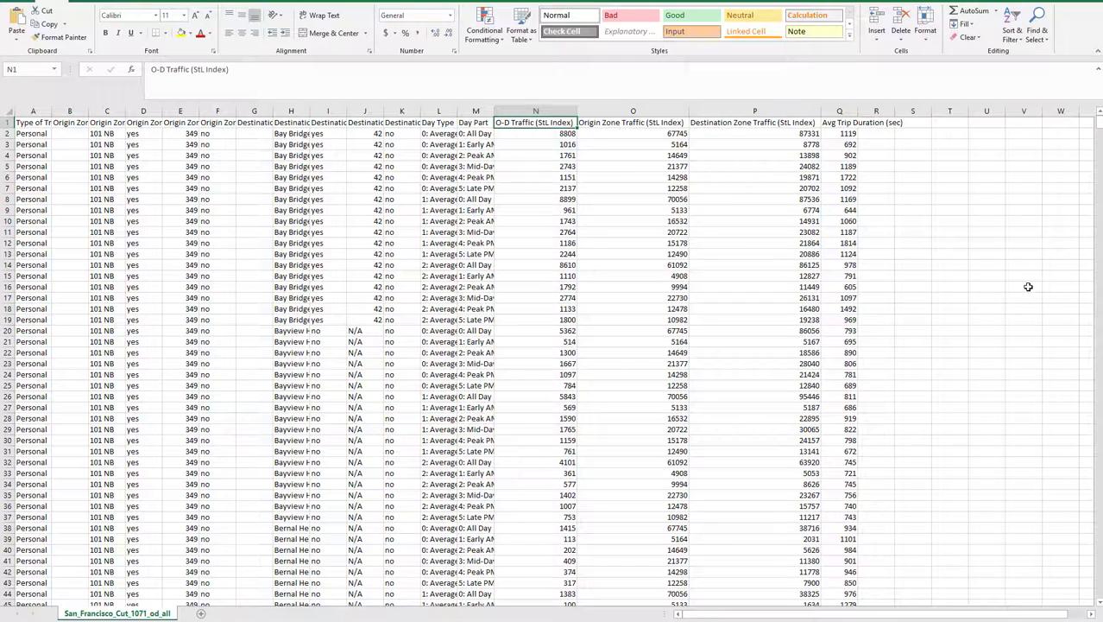
{"action": "key", "text": "Right"}
{"action": "key", "text": "Right"}
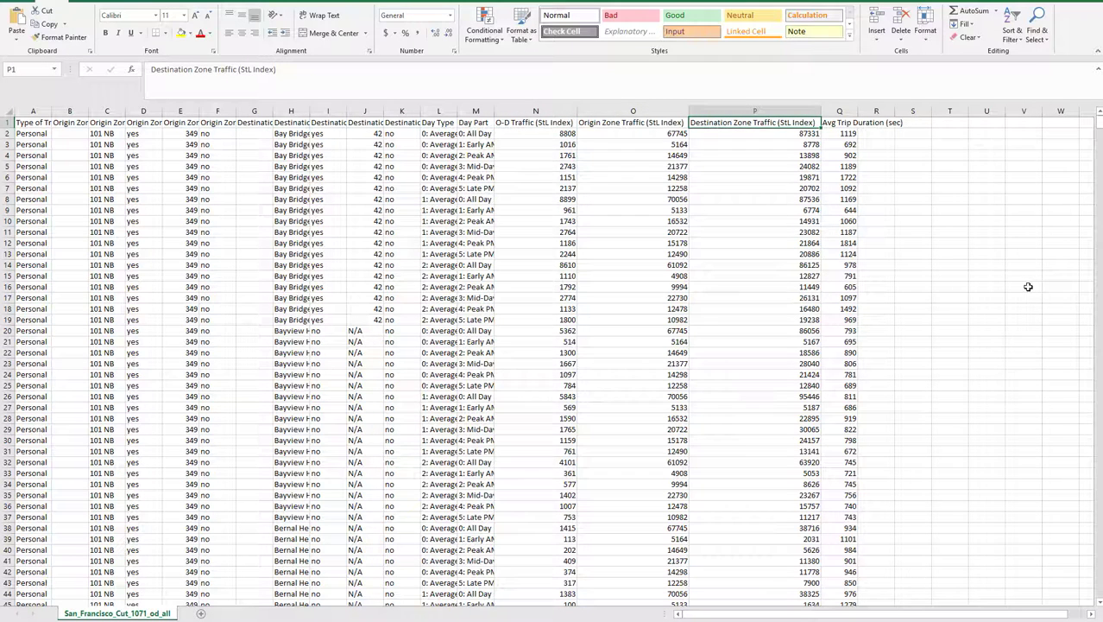